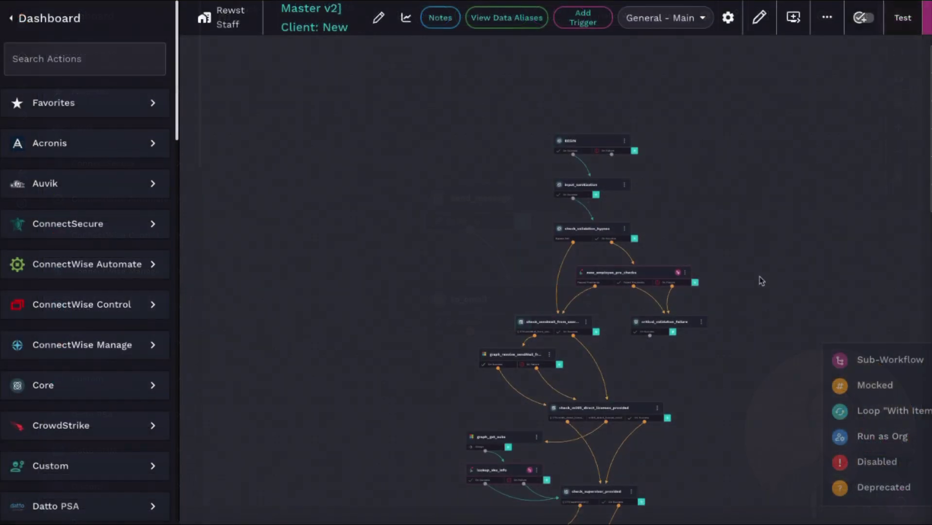
Zoom out and pan the canvas until the whole Master v2 workflow graph is visible
{"action": "scroll", "coordinate": [742, 271], "scroll_direction": "down", "scroll_amount": 5}
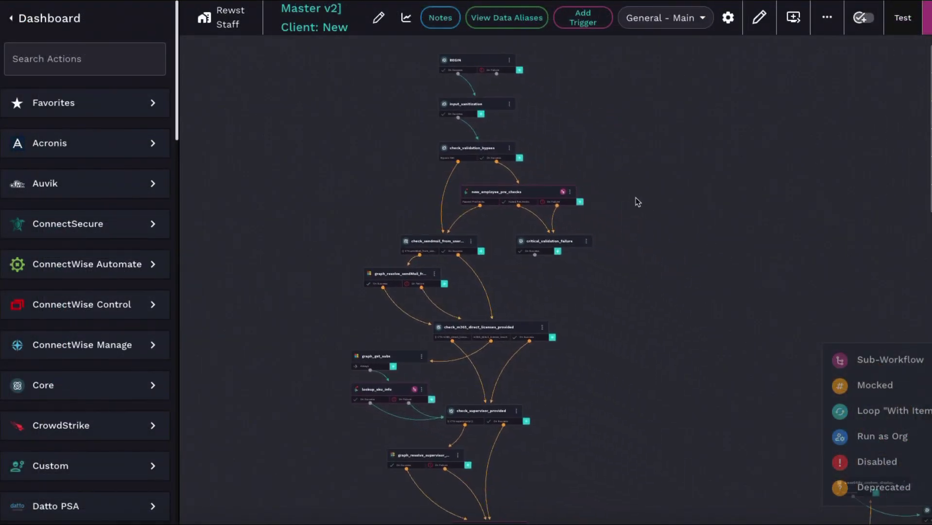
{"action": "scroll", "coordinate": [709, 304], "scroll_direction": "down", "scroll_amount": 5}
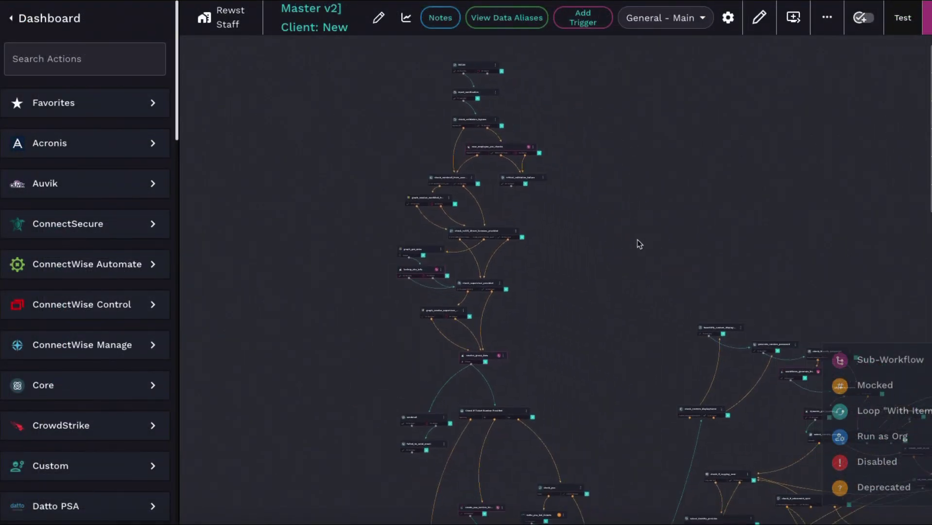
{"action": "scroll", "coordinate": [697, 240], "scroll_direction": "down", "scroll_amount": 3}
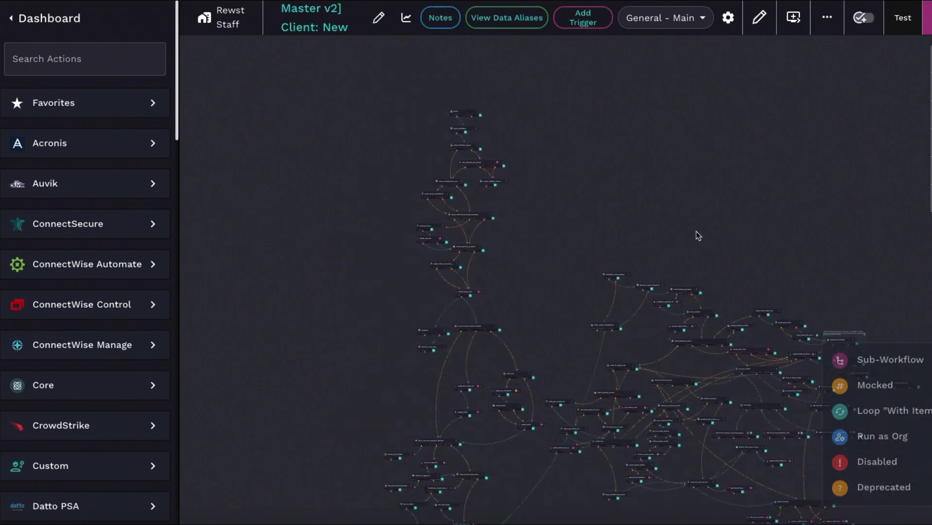
{"action": "left_click_drag", "start_coordinate": [696, 233], "coordinate": [613, 179]}
{"action": "scroll", "coordinate": [613, 179], "scroll_direction": "down", "scroll_amount": 2}
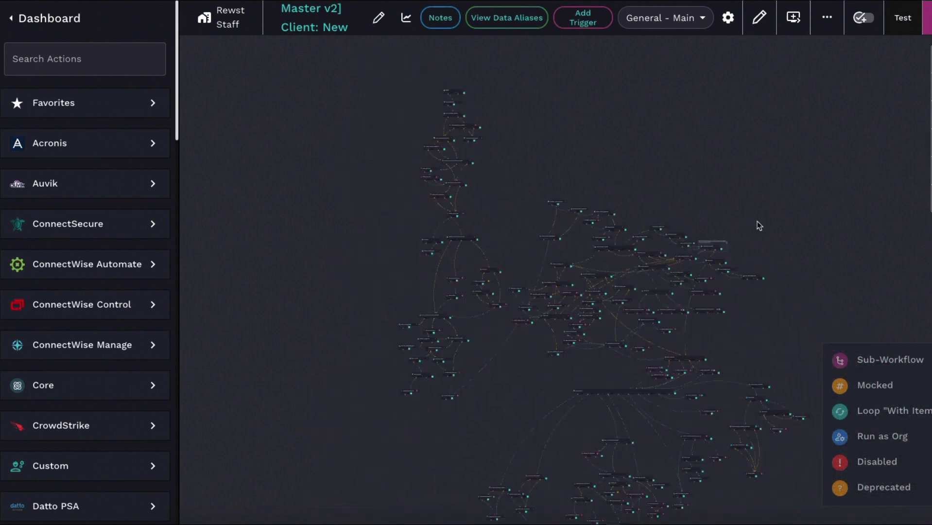
{"action": "left_click_drag", "start_coordinate": [786, 241], "coordinate": [739, 217]}
{"action": "scroll", "coordinate": [719, 227], "scroll_direction": "down", "scroll_amount": 3}
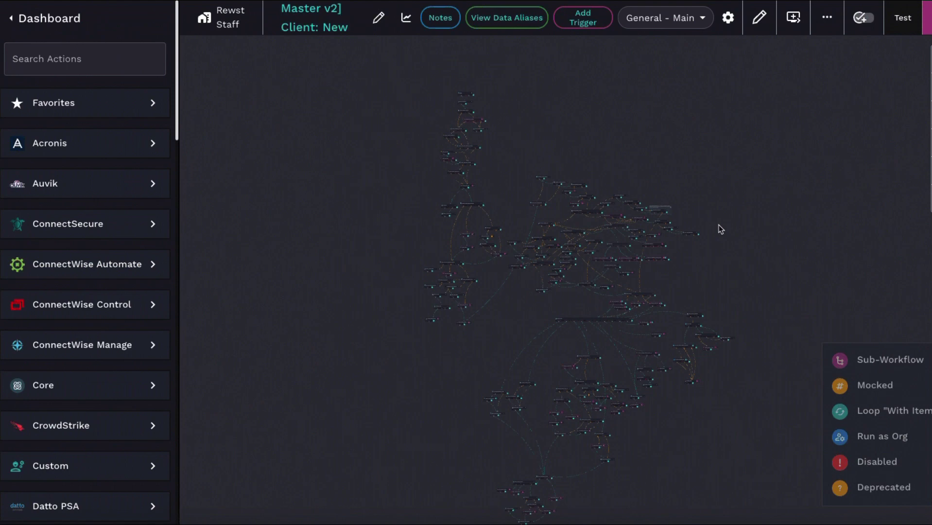
{"action": "left_click_drag", "start_coordinate": [780, 293], "coordinate": [739, 278]}
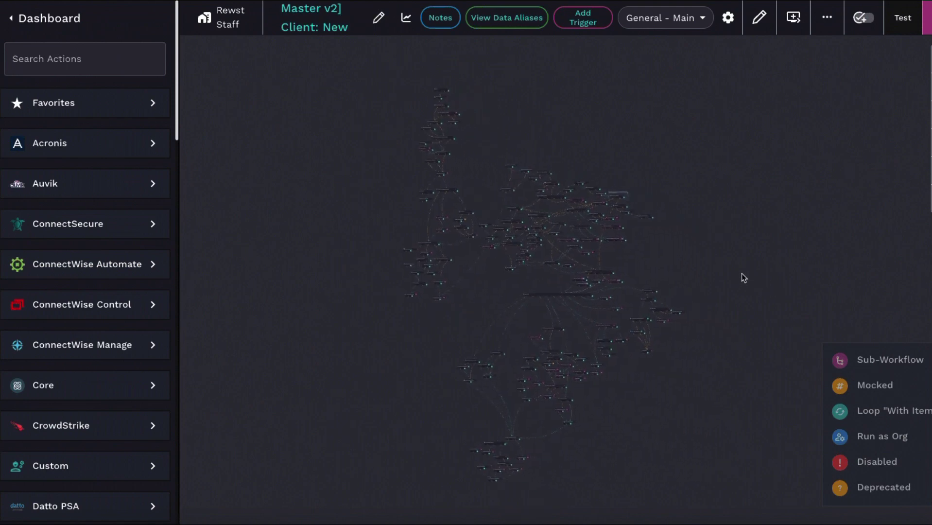
Review both Workflow Completion Handlers tabs for Hello World Workflow, then start adding a new handler
{"action": "left_click", "coordinate": [789, 22]}
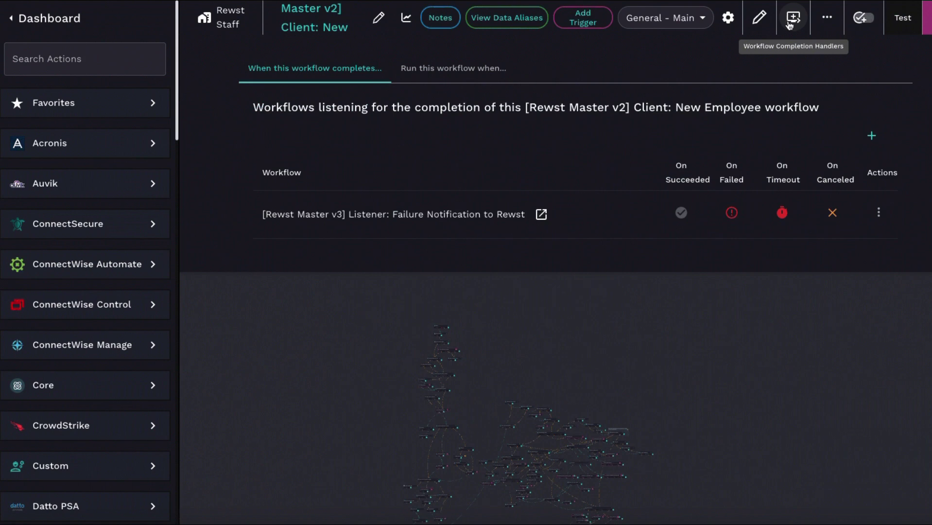
{"action": "left_click", "coordinate": [789, 23]}
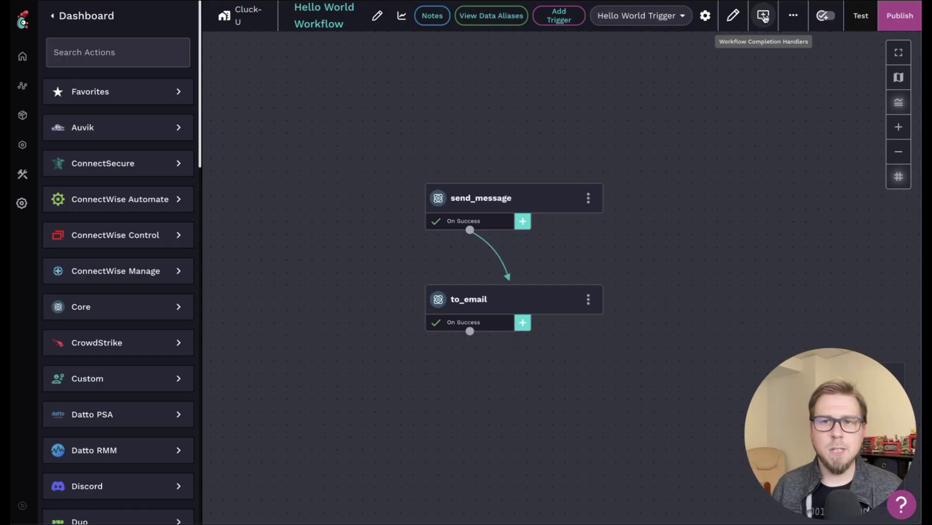
{"action": "left_click", "coordinate": [764, 18]}
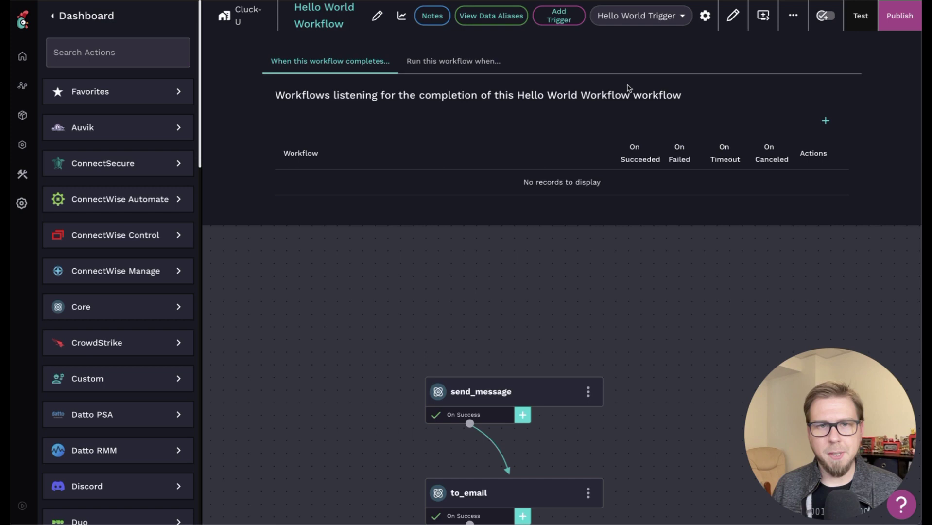
{"action": "left_click", "coordinate": [467, 64]}
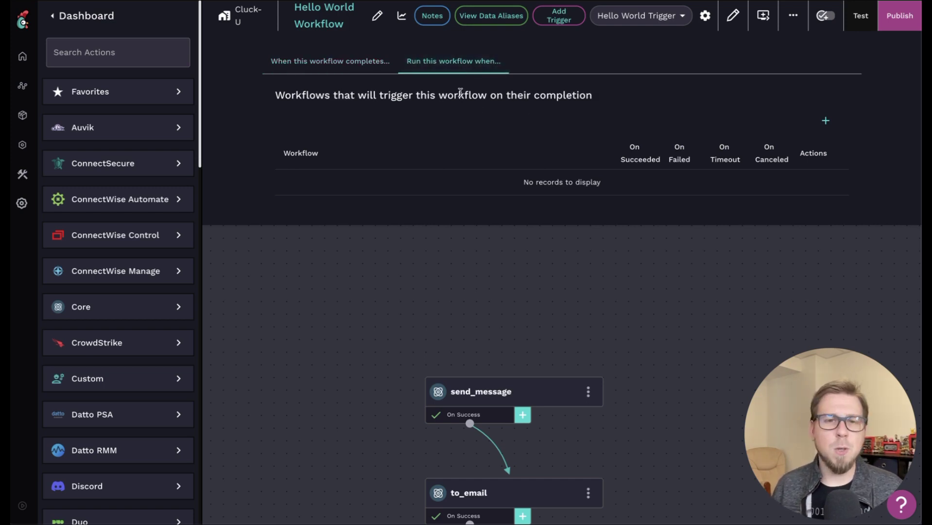
{"action": "left_click", "coordinate": [355, 65]}
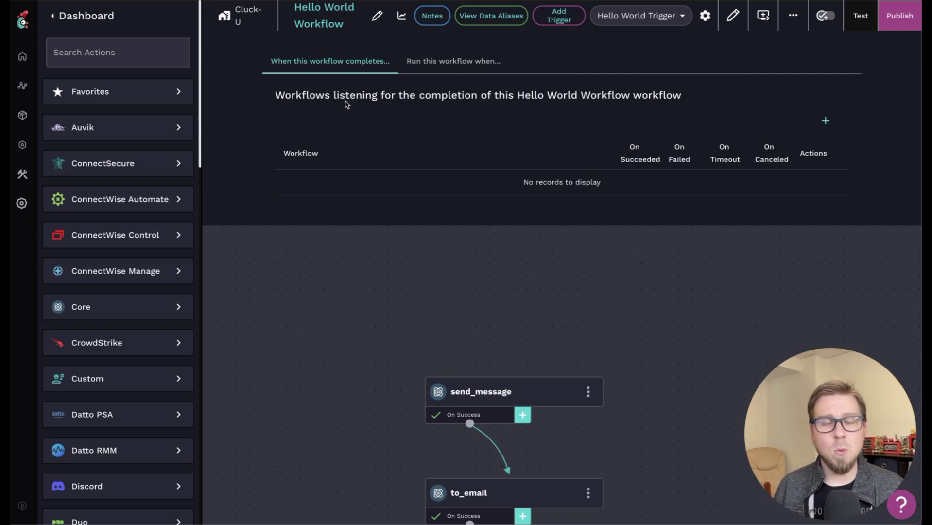
{"action": "left_click", "coordinate": [826, 121]}
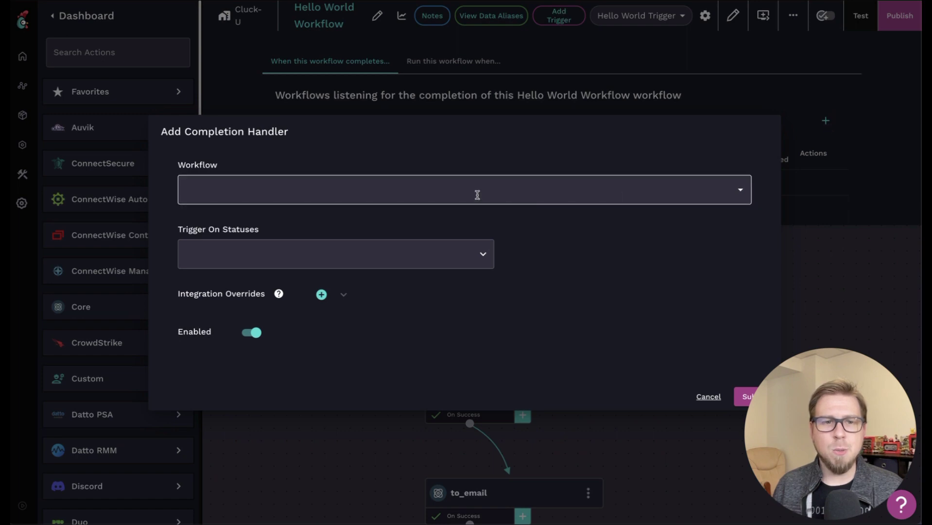
Check the Trigger On Statuses options, then cancel the Add Completion Handler dialog
{"action": "left_click", "coordinate": [481, 256]}
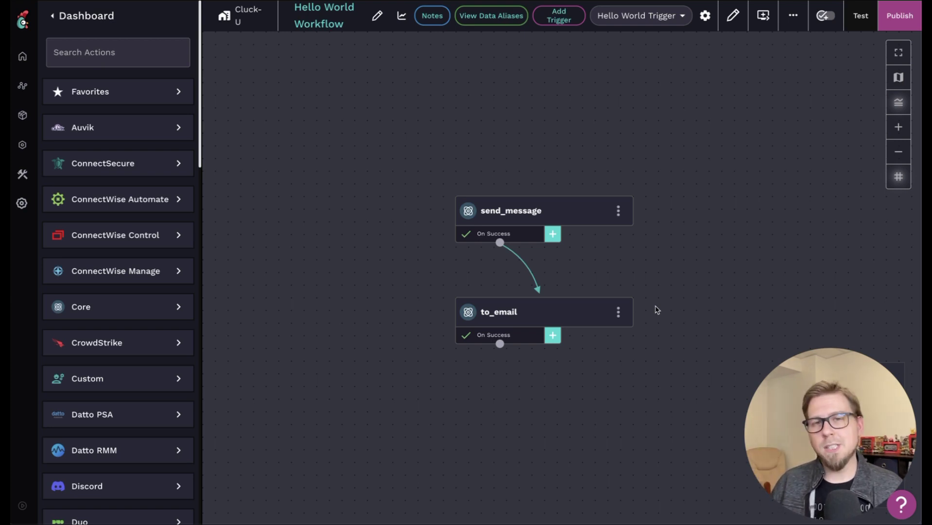
Create a new workflow named 'I'm Listening to Hello World' from the Workflows list
{"action": "left_click", "coordinate": [22, 86]}
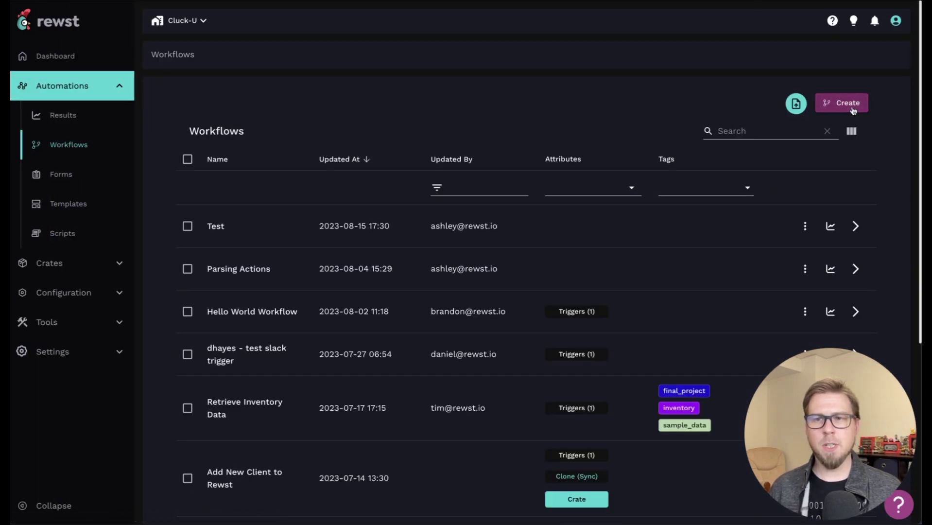
{"action": "left_click", "coordinate": [848, 104]}
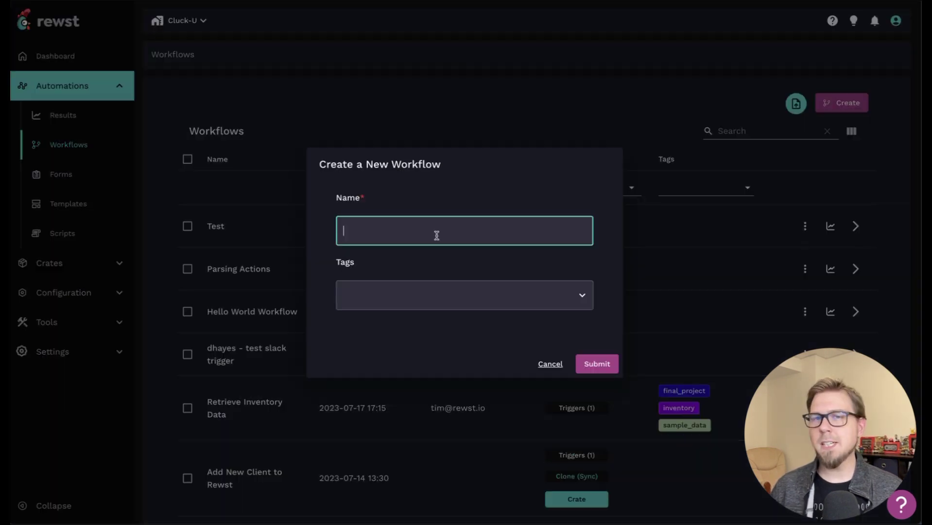
{"action": "type", "text": "I'm Listening to Hello World"}
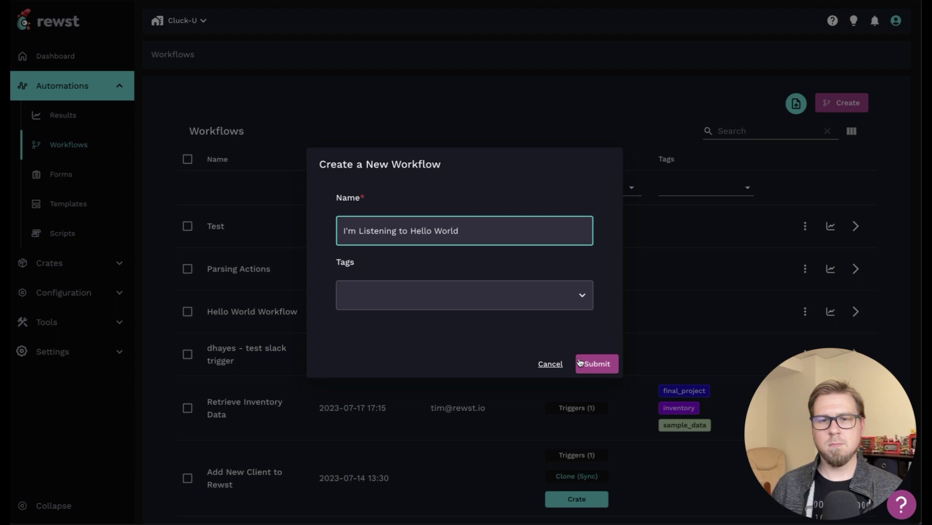
{"action": "left_click", "coordinate": [597, 364]}
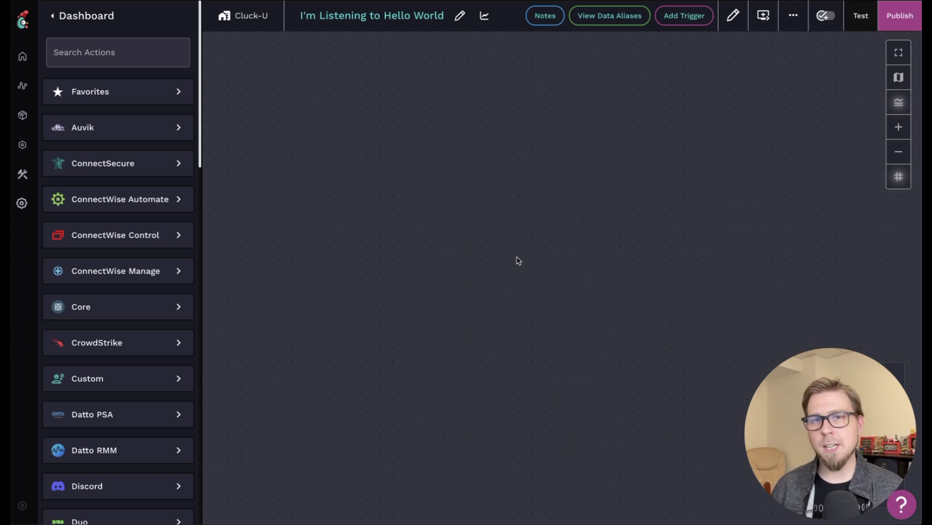
Drag a core_sendmail action from the Core category onto the blank canvas
{"action": "left_click", "coordinate": [133, 314]}
{"action": "scroll", "coordinate": [146, 369], "scroll_direction": "down", "scroll_amount": 3}
{"action": "scroll", "coordinate": [149, 372], "scroll_direction": "down", "scroll_amount": 5}
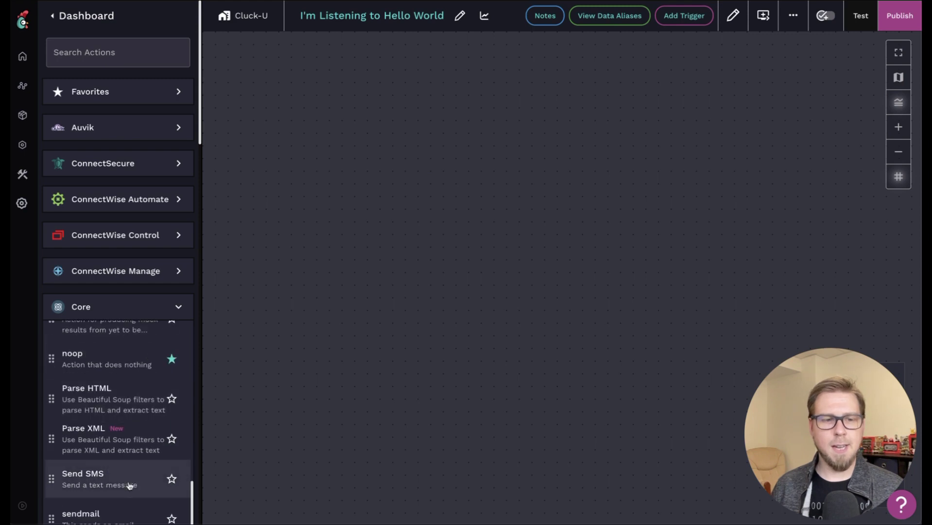
{"action": "left_click_drag", "start_coordinate": [127, 511], "coordinate": [467, 229]}
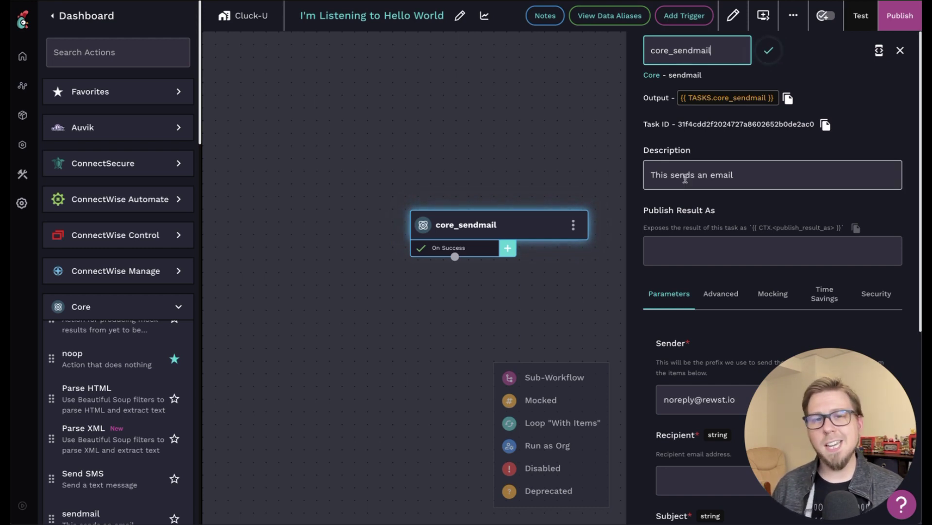
{"action": "left_click", "coordinate": [427, 292]}
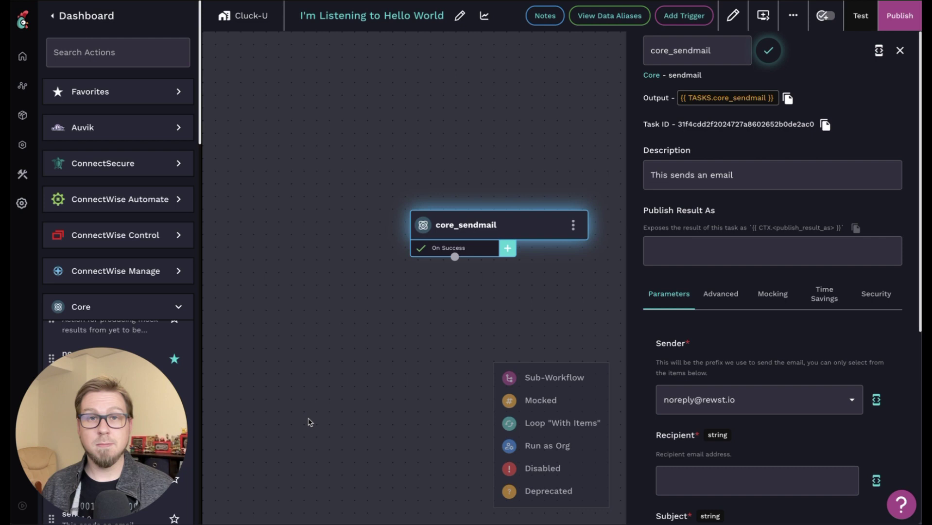
{"action": "scroll", "coordinate": [780, 338], "scroll_direction": "down", "scroll_amount": 4}
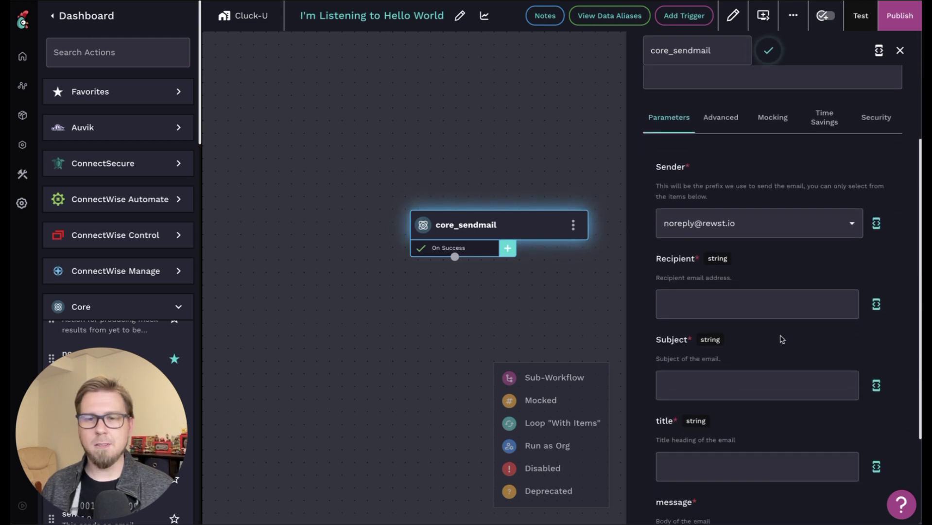
{"action": "scroll", "coordinate": [781, 338], "scroll_direction": "down", "scroll_amount": 1}
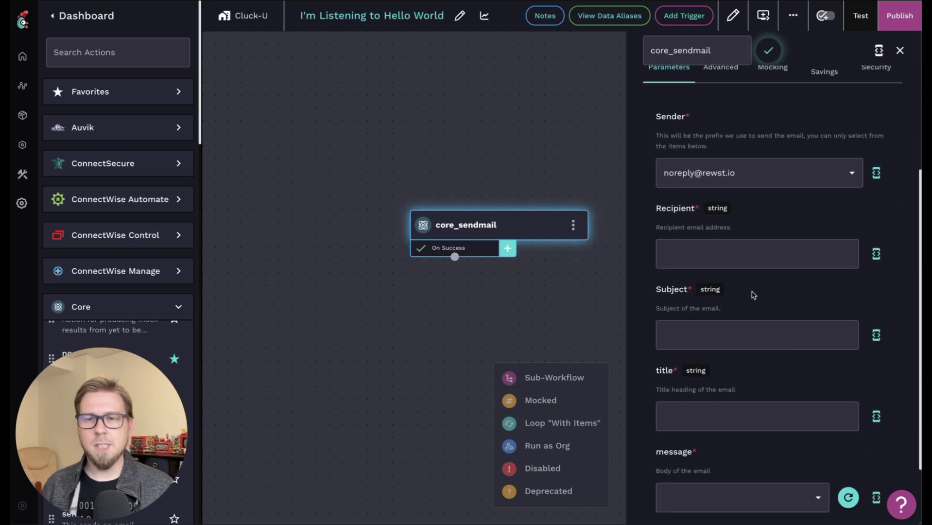
Fill in the recipient e-mail, subject 'I'm Fraiser', title 'I'm Listening' and the completion-handler test message
{"action": "left_click", "coordinate": [739, 255]}
{"action": "key", "text": "ctrl+v"}
{"action": "scroll", "coordinate": [646, 275], "scroll_direction": "down", "scroll_amount": 2}
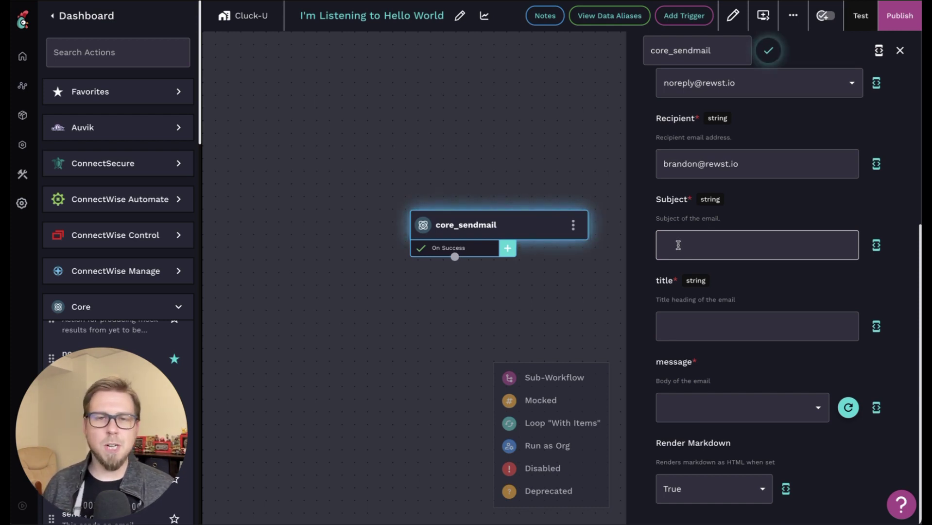
{"action": "left_click", "coordinate": [677, 245]}
{"action": "type", "text": "I'm "}
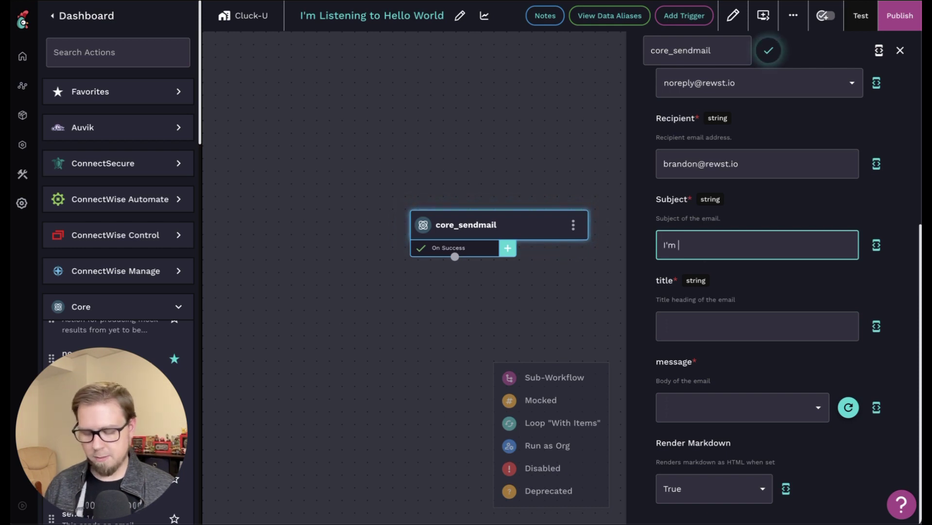
{"action": "type", "text": "Fraiser"}
{"action": "left_click", "coordinate": [717, 325]}
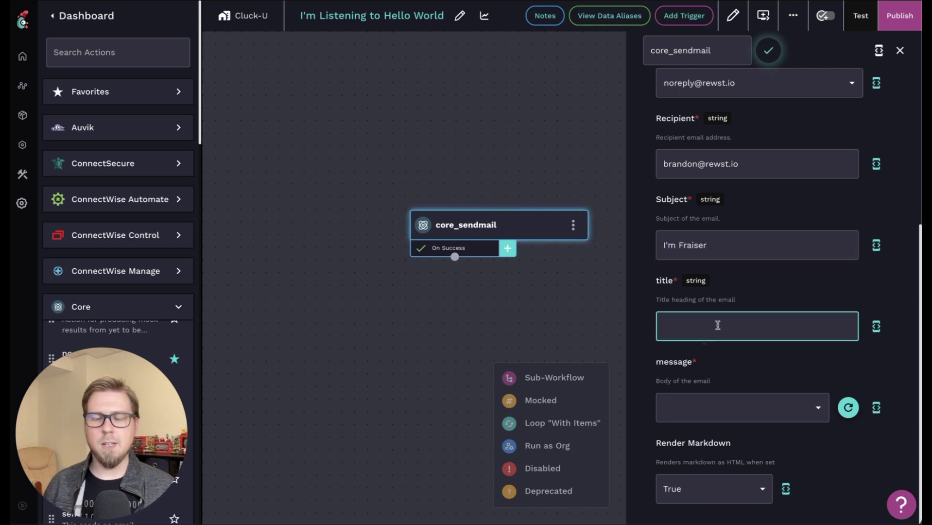
{"action": "type", "text": "I'm "}
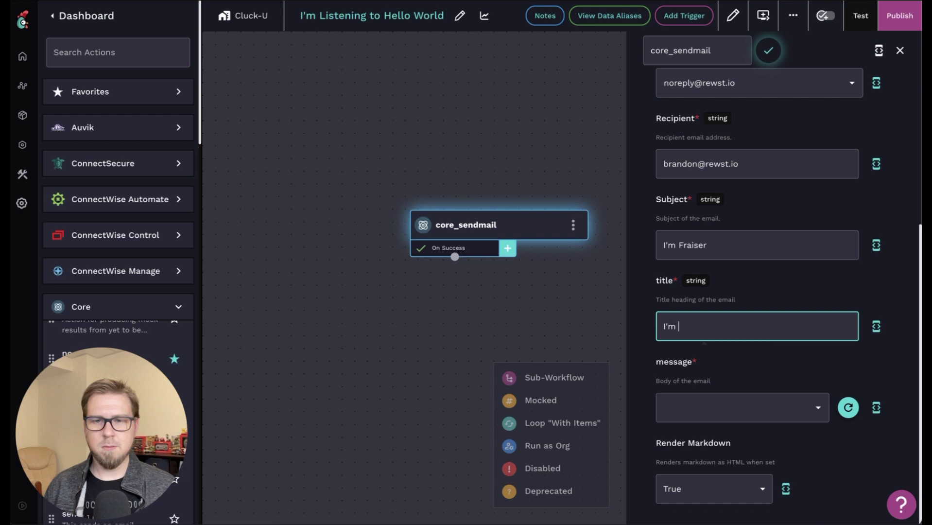
{"action": "type", "text": "Listening"}
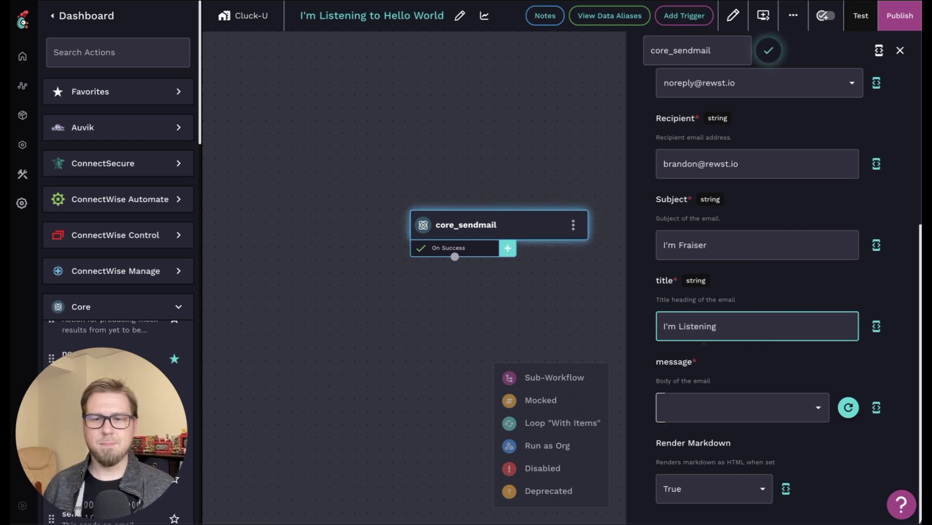
{"action": "left_click", "coordinate": [719, 408]}
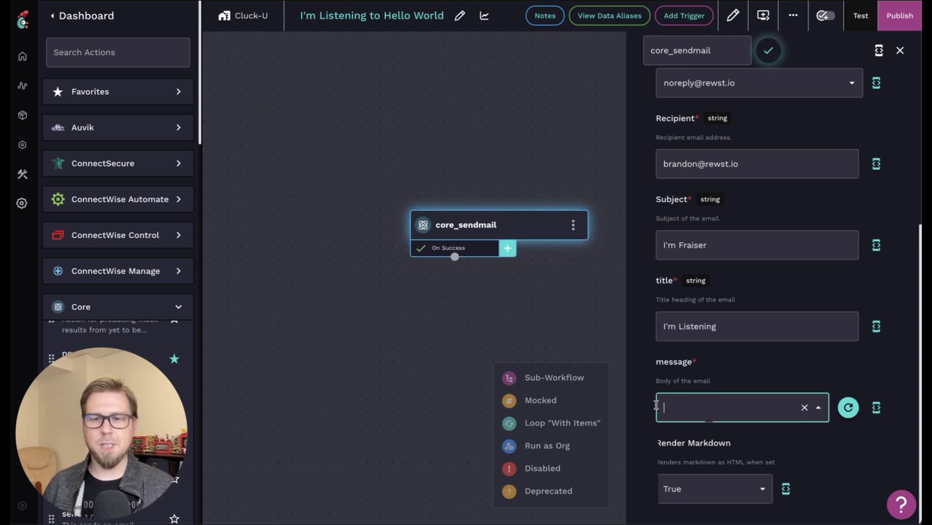
{"action": "type", "text": "This "}
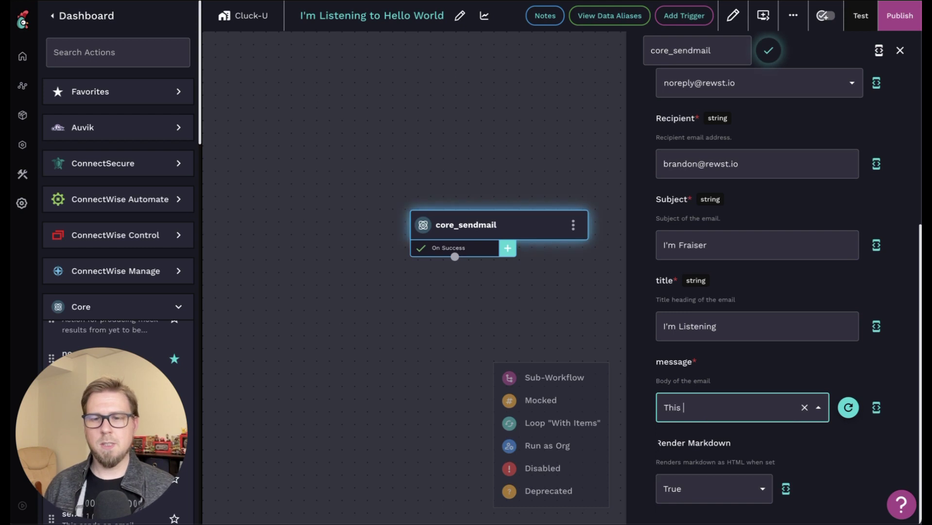
{"action": "type", "text": "is a test to make sure the"}
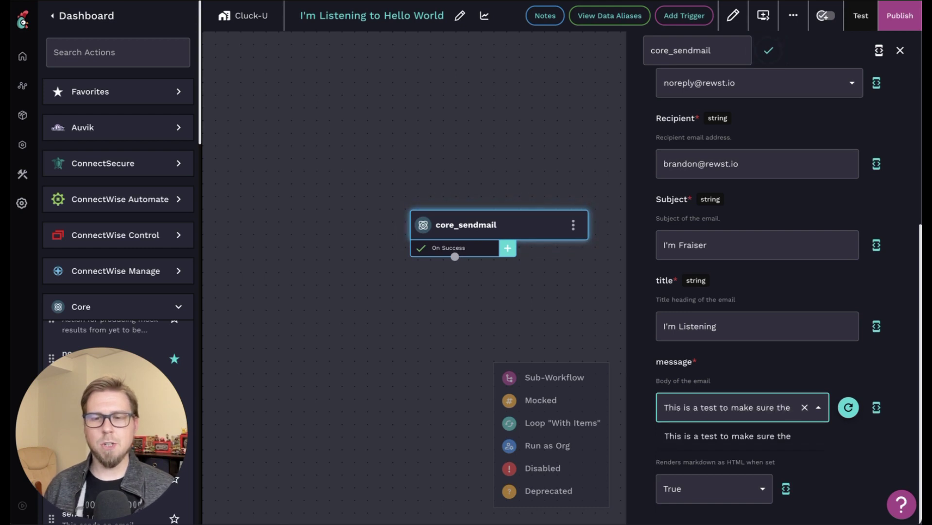
{"action": "type", "text": " completion handler is listening"}
{"action": "key", "text": "Escape"}
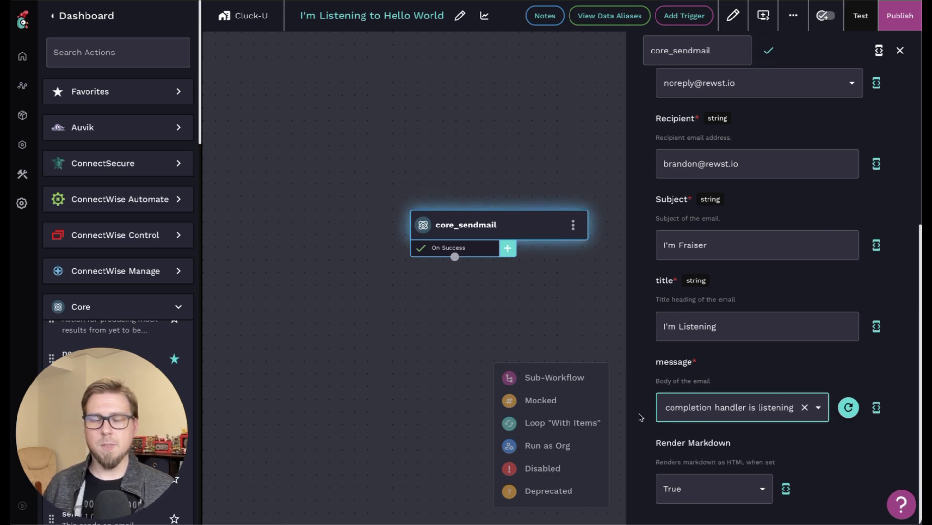
Publish the new workflow, then reopen Hello World Workflow from the Workflows list
{"action": "left_click", "coordinate": [901, 20]}
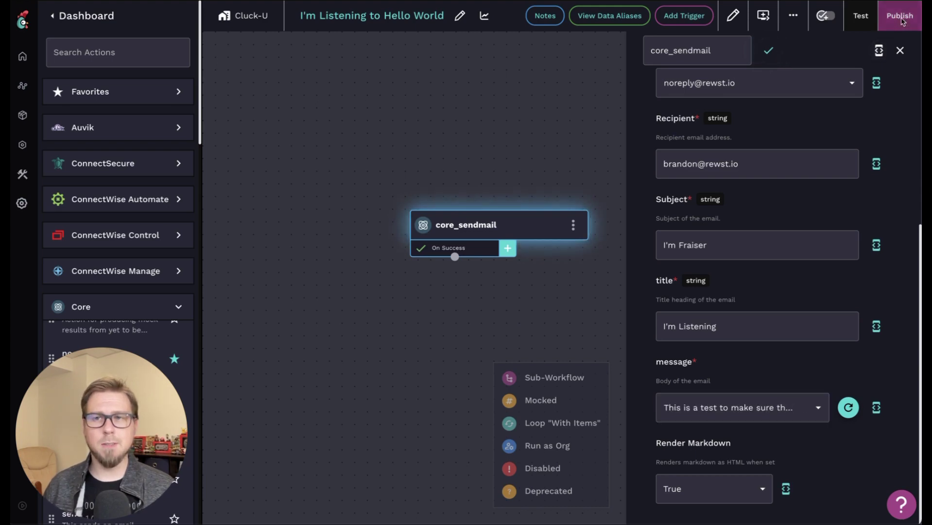
{"action": "left_click", "coordinate": [676, 303]}
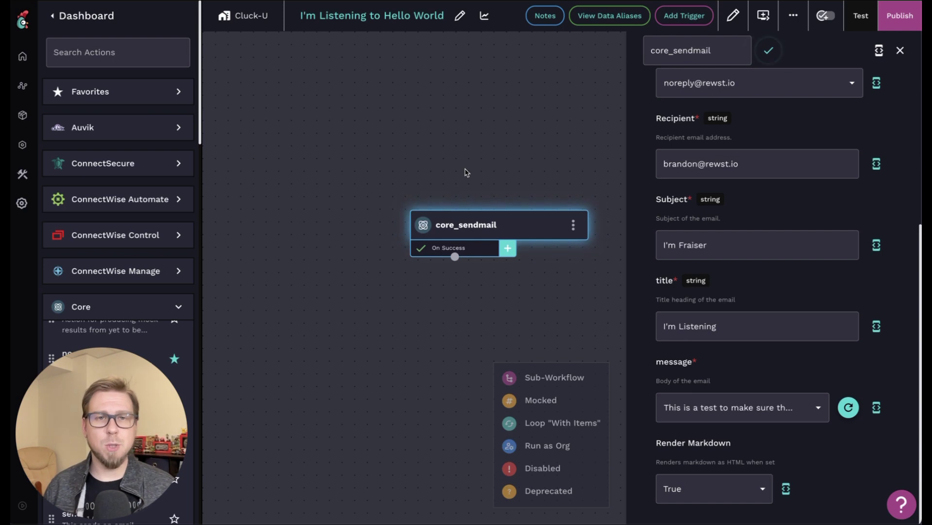
{"action": "mouse_move", "coordinate": [22, 85]}
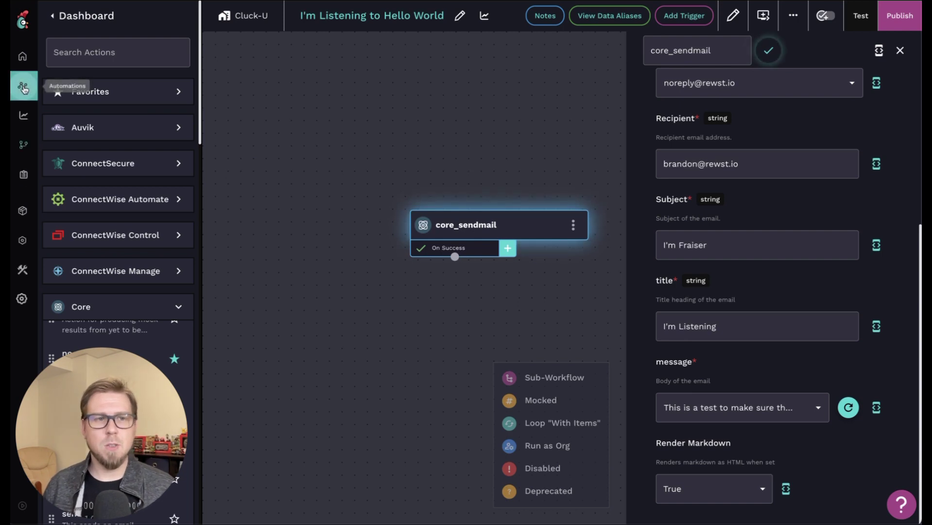
{"action": "left_click", "coordinate": [24, 150]}
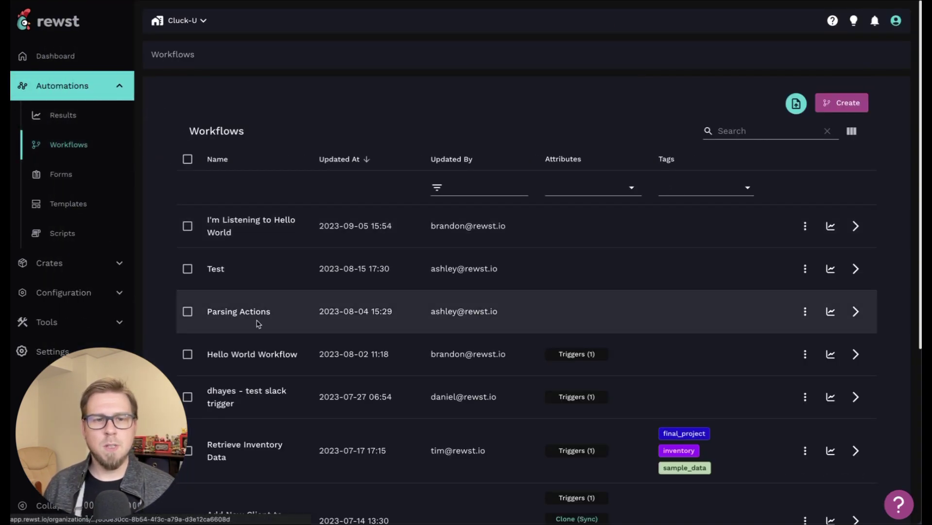
{"action": "left_click", "coordinate": [258, 358]}
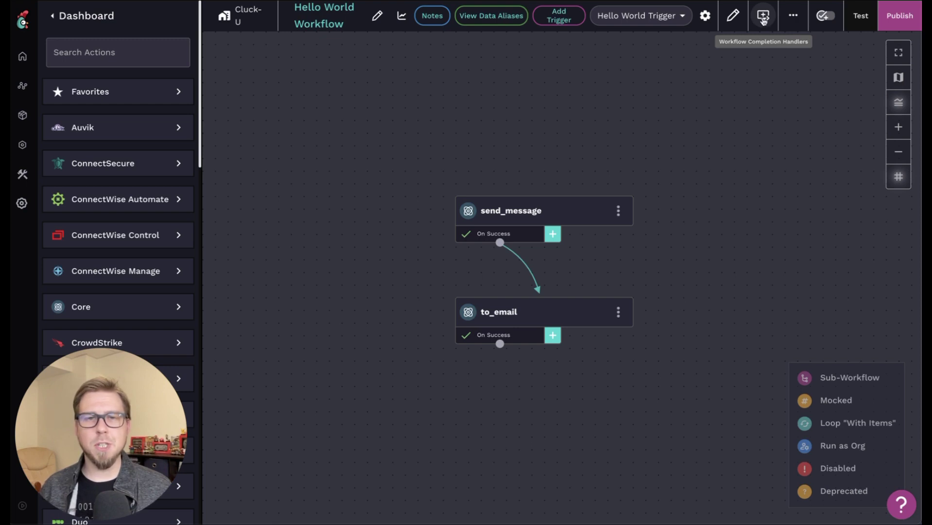
Add a completion handler running 'I'm Listening to Hello World' on the succeeded status
{"action": "left_click", "coordinate": [764, 20]}
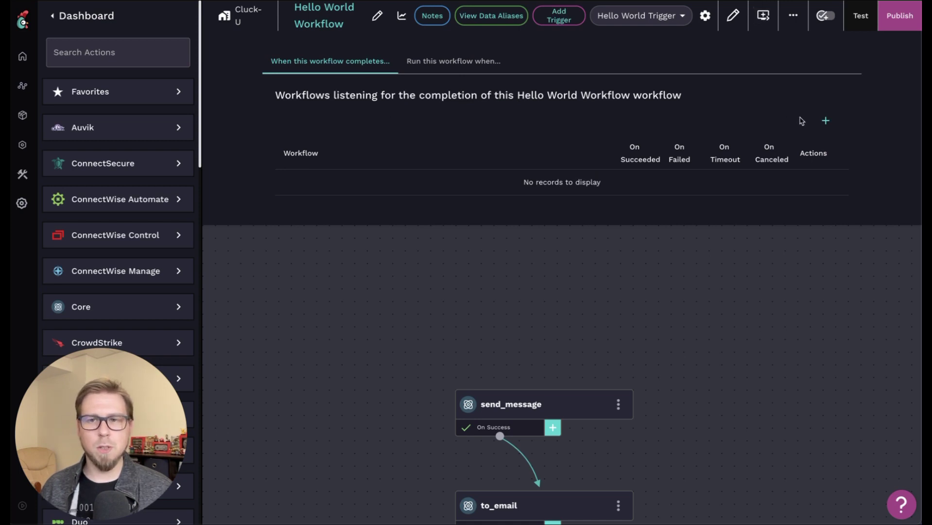
{"action": "left_click", "coordinate": [824, 122]}
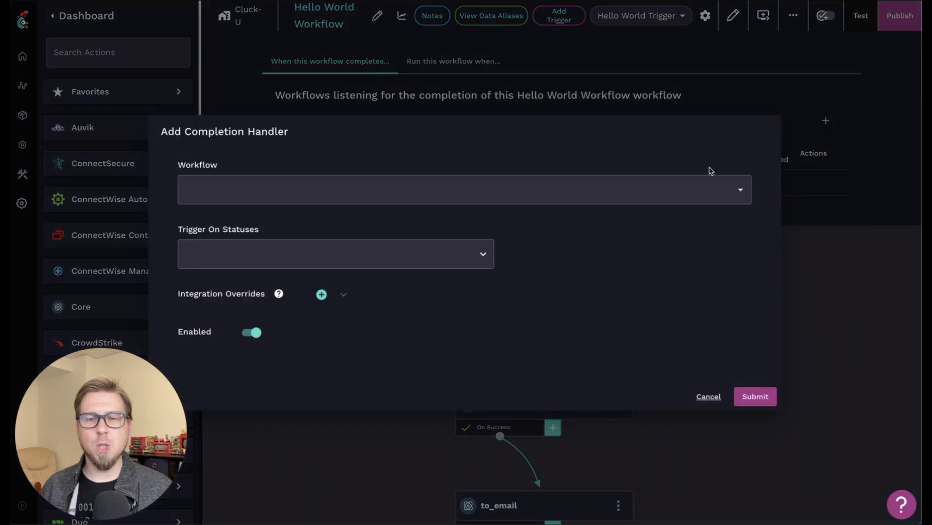
{"action": "left_click", "coordinate": [742, 190]}
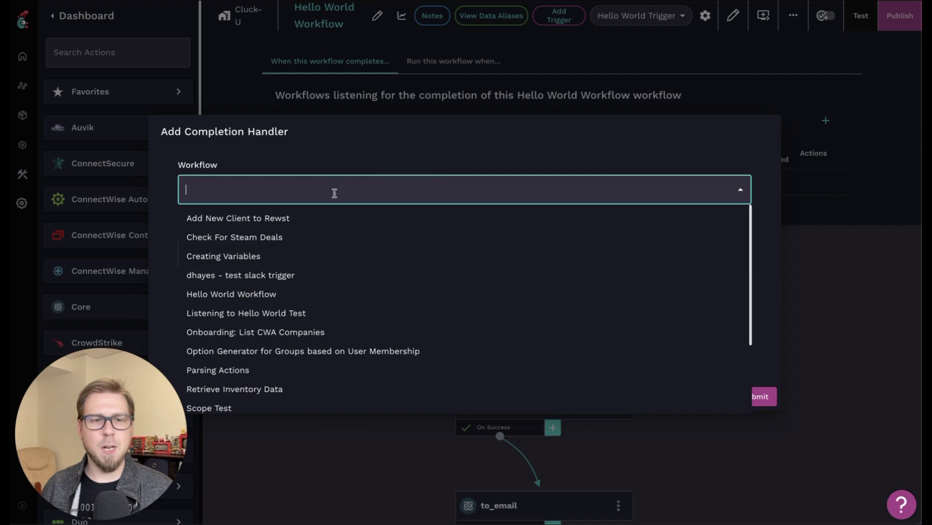
{"action": "left_click", "coordinate": [304, 314]}
{"action": "left_click", "coordinate": [483, 255]}
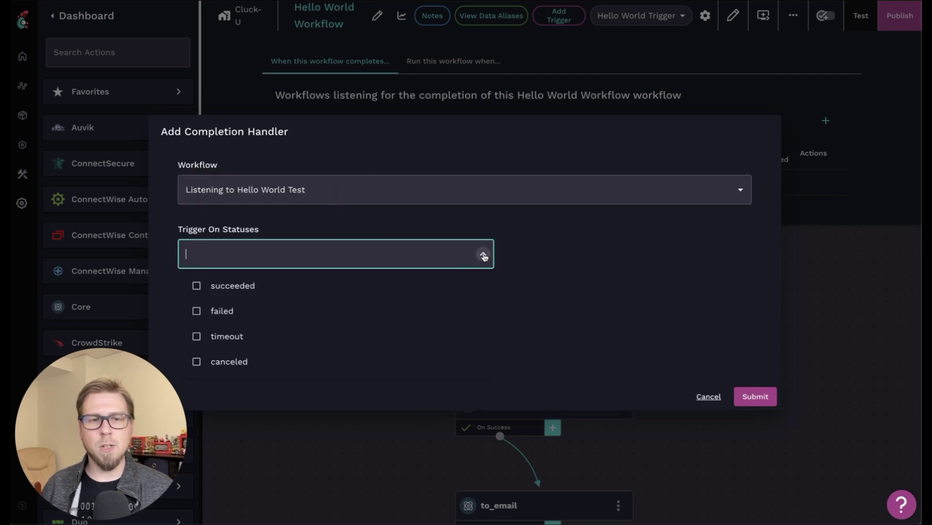
{"action": "left_click", "coordinate": [238, 287]}
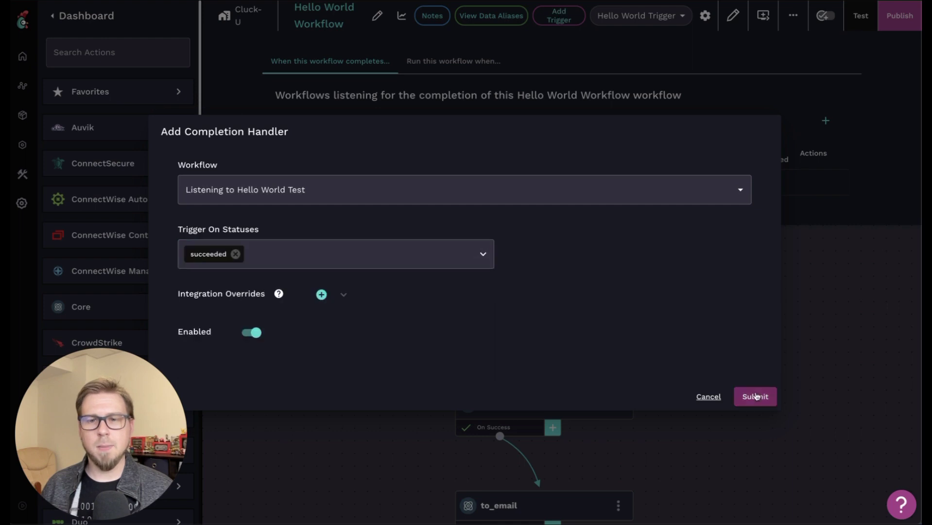
{"action": "left_click", "coordinate": [756, 397]}
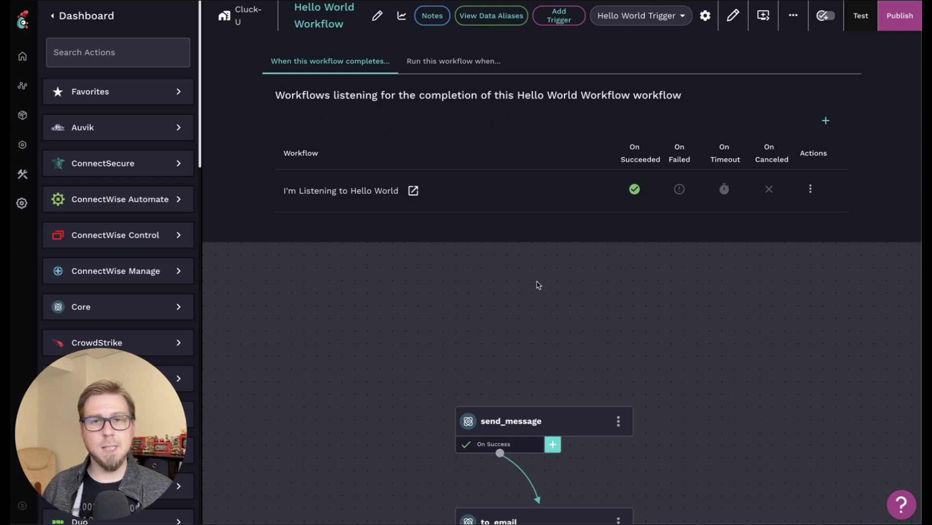
{"action": "left_click", "coordinate": [706, 16]}
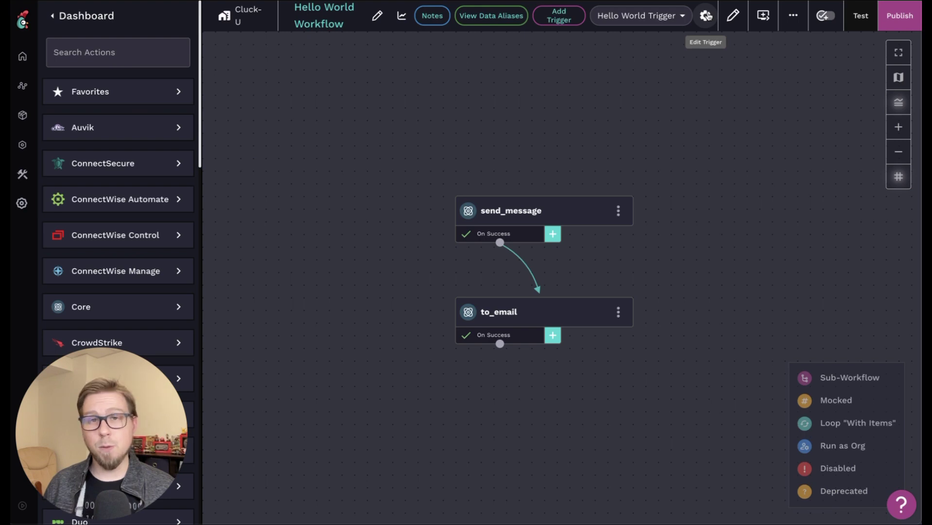
Open the Hello World Form via its direct URL and submit the message 'Are you listening?'
{"action": "left_click", "coordinate": [706, 15]}
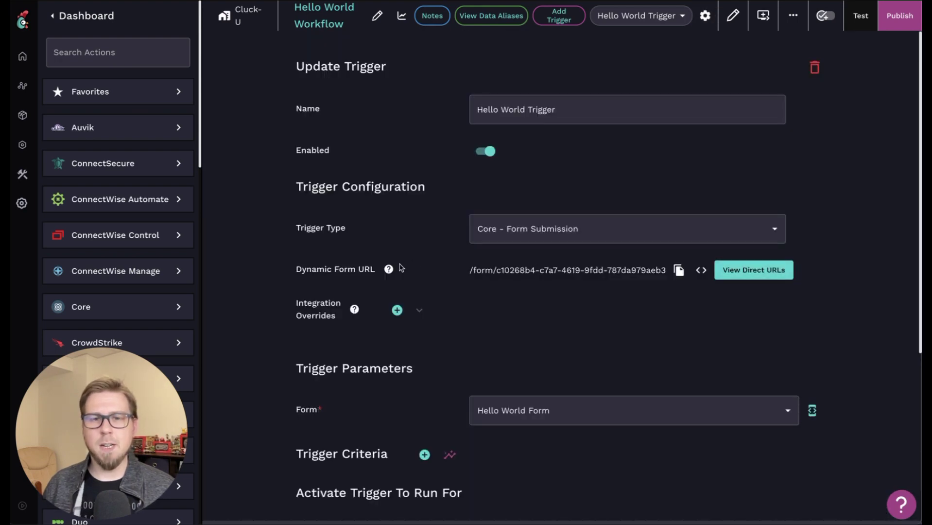
{"action": "left_click", "coordinate": [761, 272]}
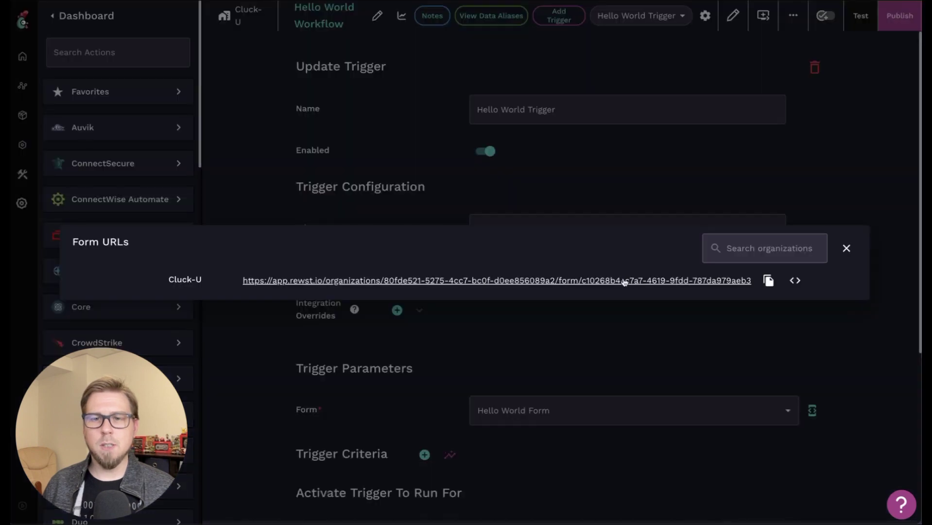
{"action": "left_click", "coordinate": [542, 280]}
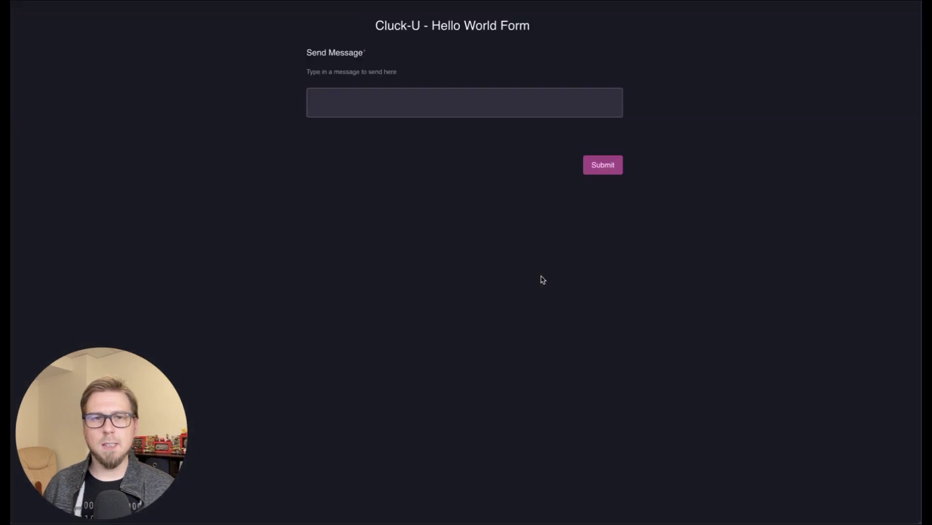
{"action": "left_click", "coordinate": [403, 114]}
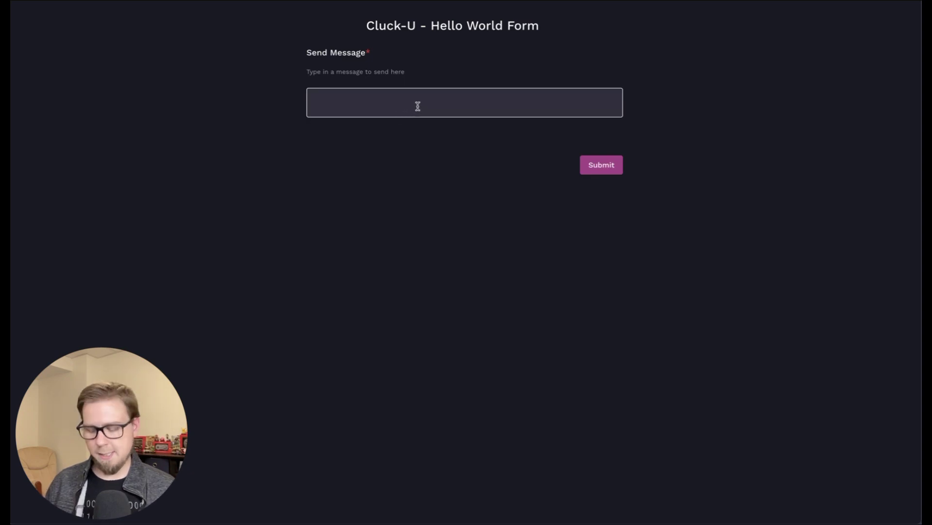
{"action": "left_click", "coordinate": [418, 106]}
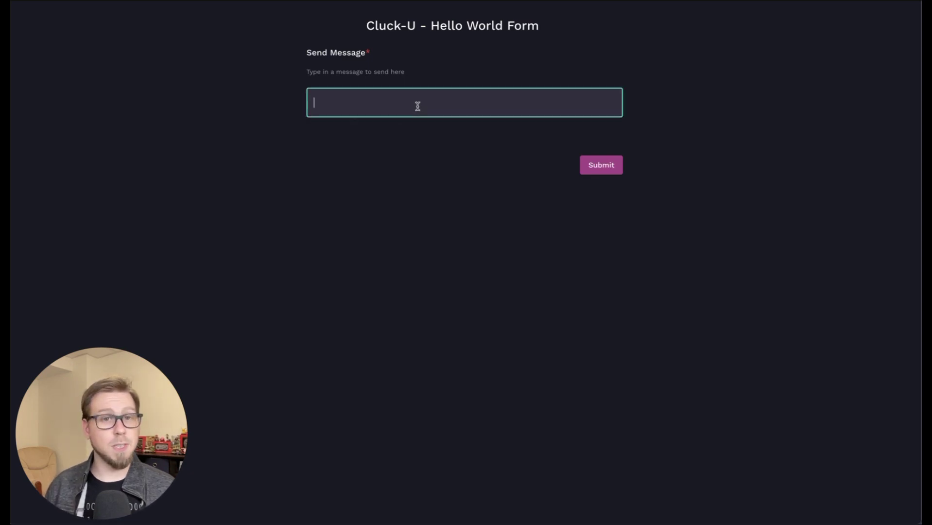
{"action": "type", "text": "Are you listening?"}
{"action": "left_click", "coordinate": [610, 174]}
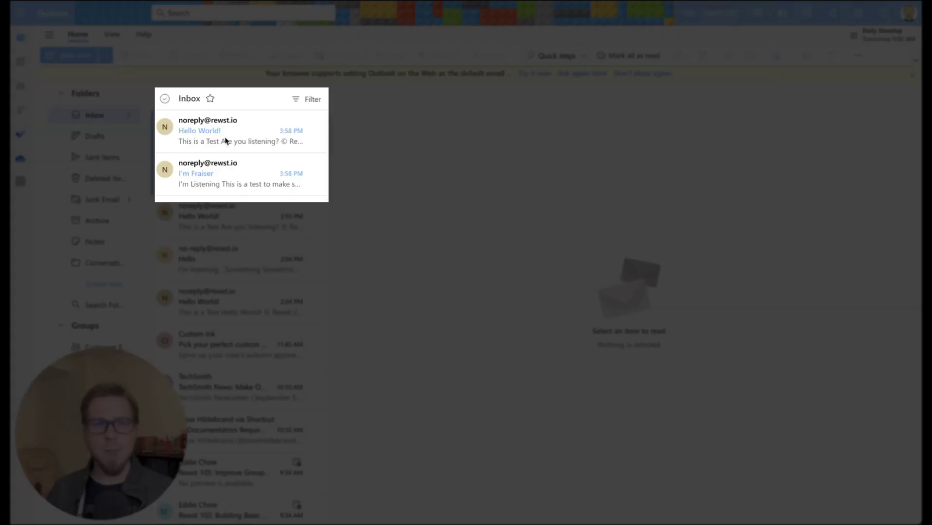
Read the 'Hello World!' email, then the 'I'm Fraiser' email headed 'I'm Listening'
{"action": "left_click", "coordinate": [210, 139]}
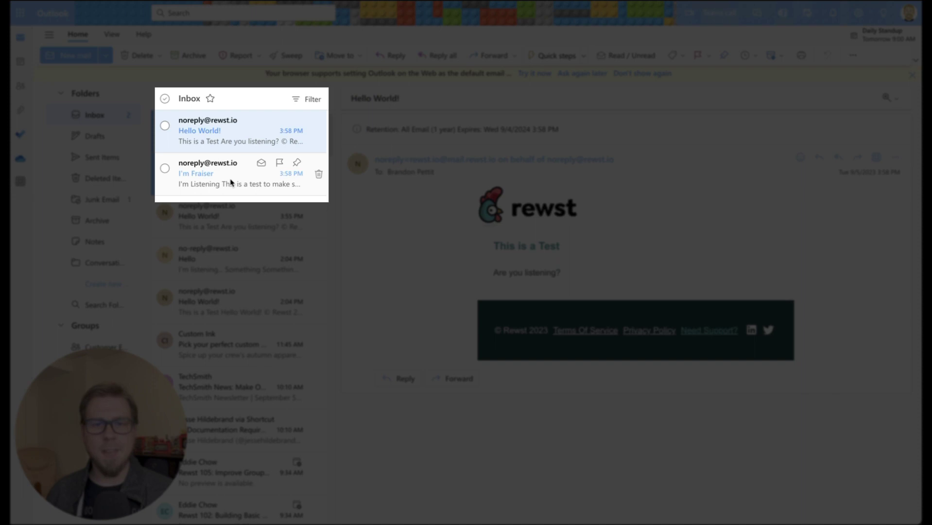
{"action": "left_click", "coordinate": [231, 183]}
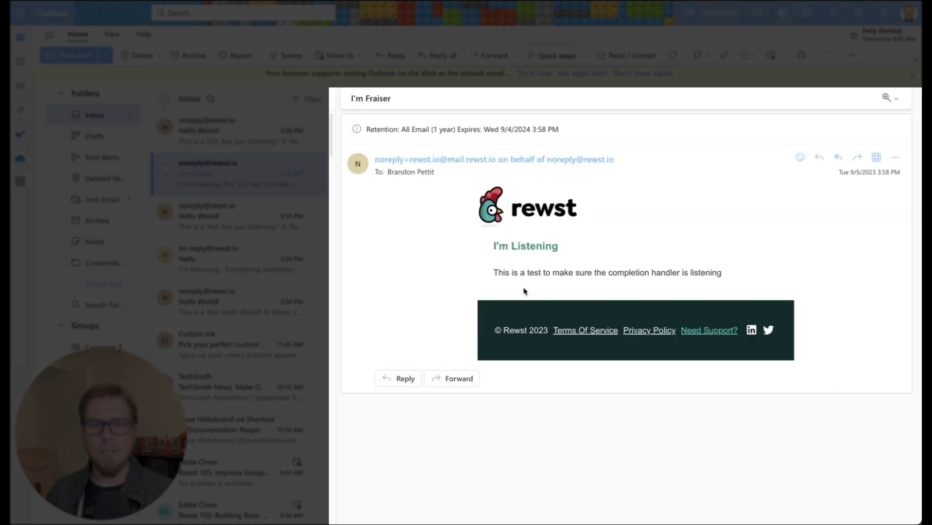